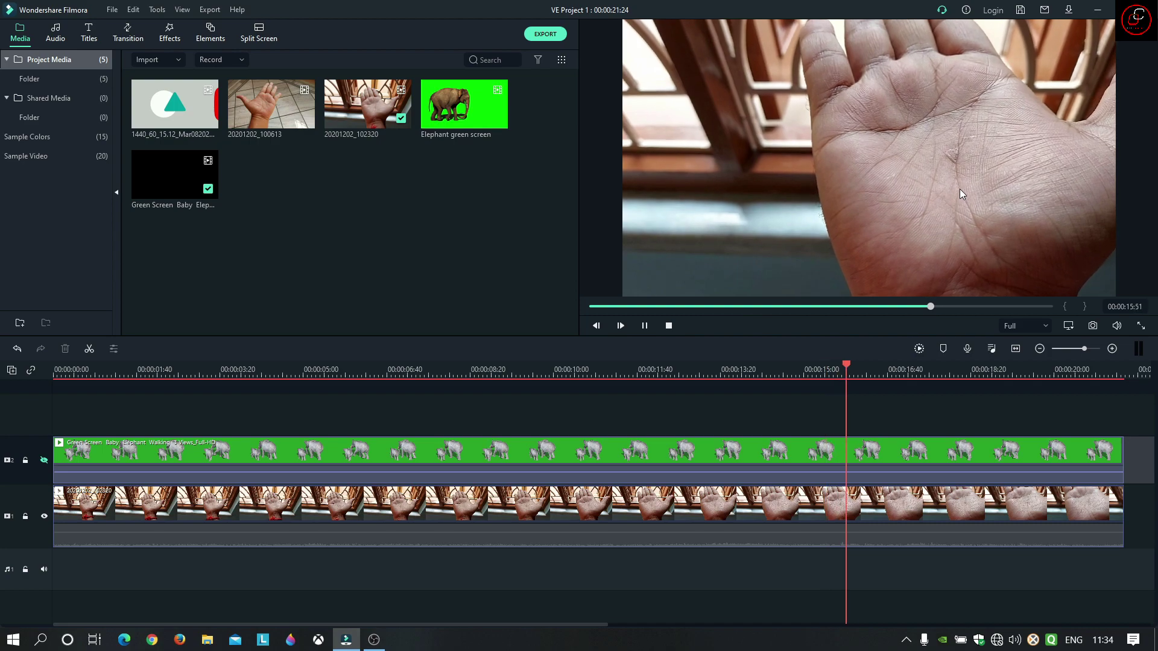
Stop the playback and unhide the track holding the elephant green-screen clip
left_click(669, 326)
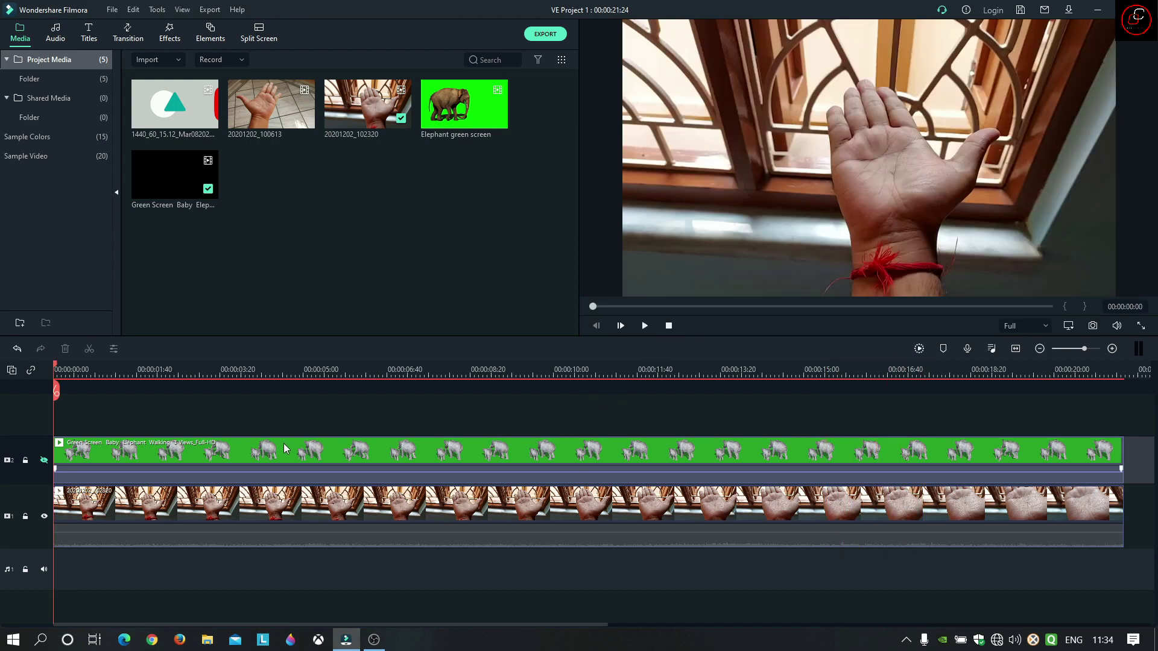
left_click(45, 461)
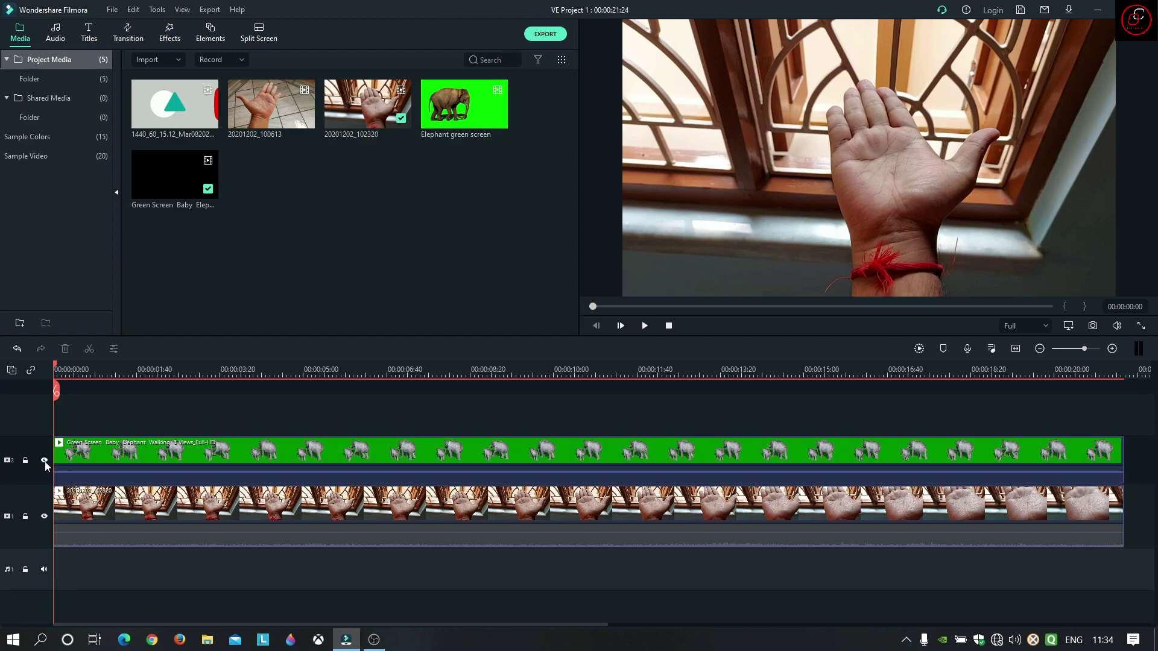
left_click(263, 452)
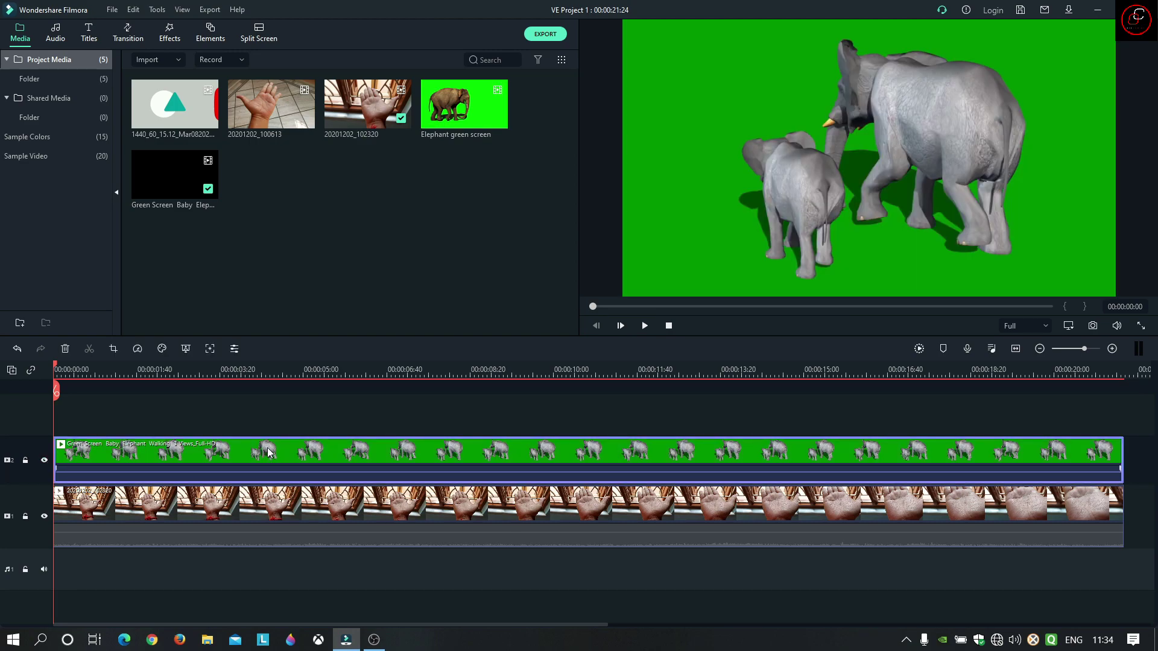
Enable Chroma Key on the elephant clip with green as the keyed colour and set its offset to 5
double_click(275, 453)
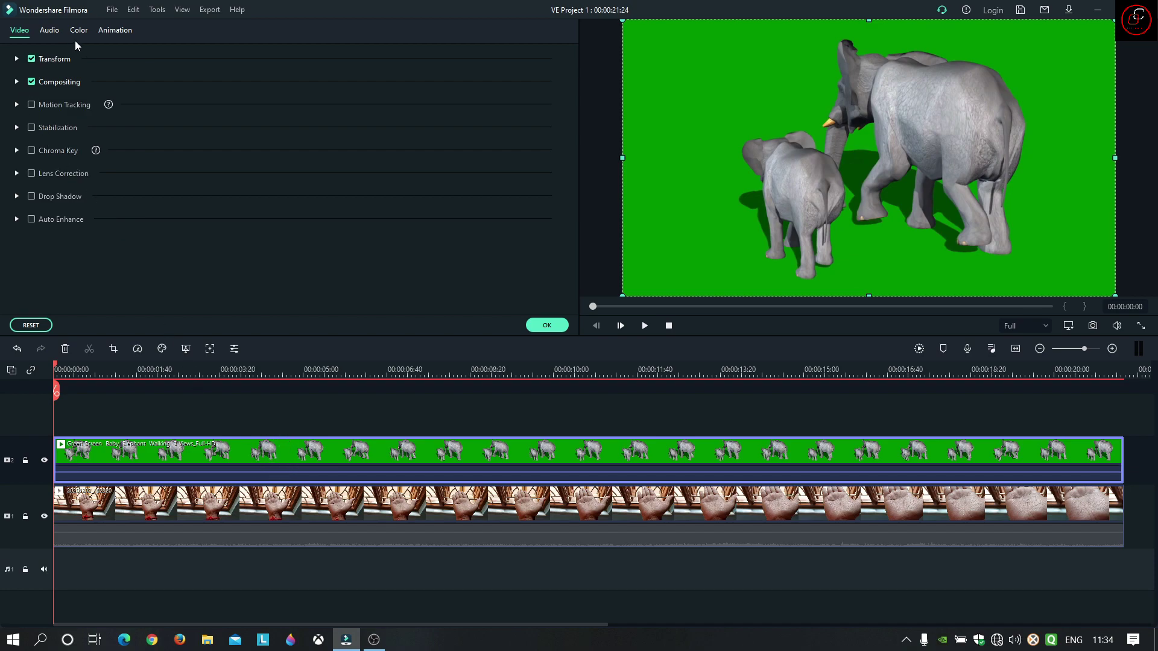
left_click(32, 151)
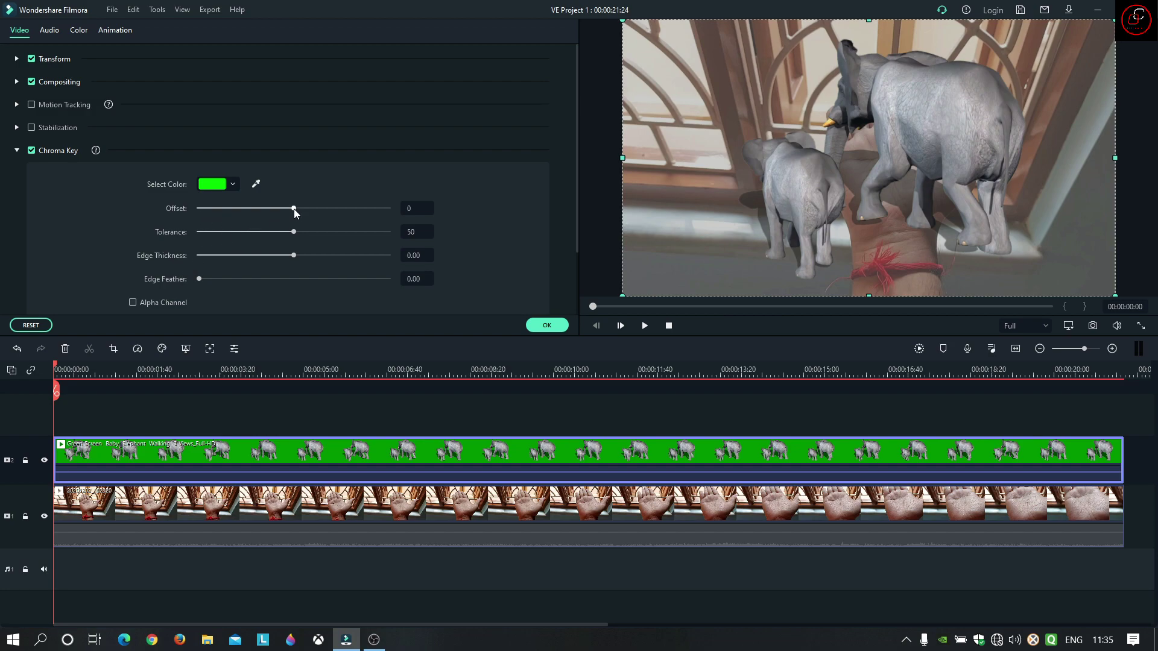
left_click_drag(294, 209, 297, 208)
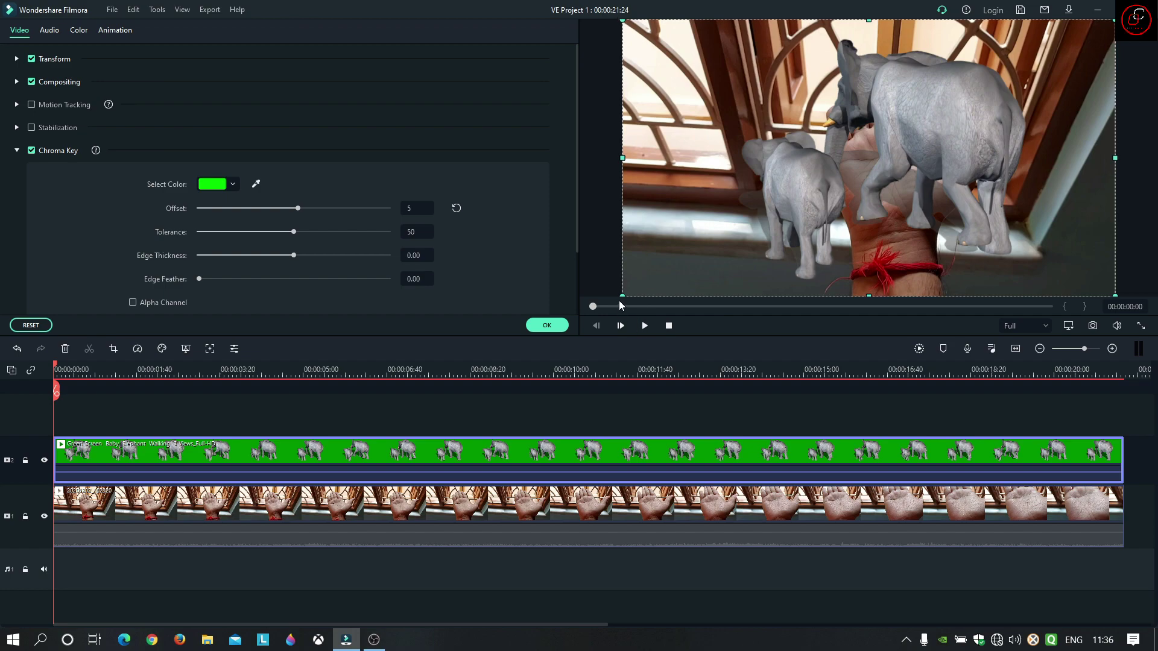
Shrink the keyed elephant overlay to a small size and place it on the palm of the hand
left_click_drag(620, 295, 1018, 74)
left_click_drag(1080, 50, 911, 163)
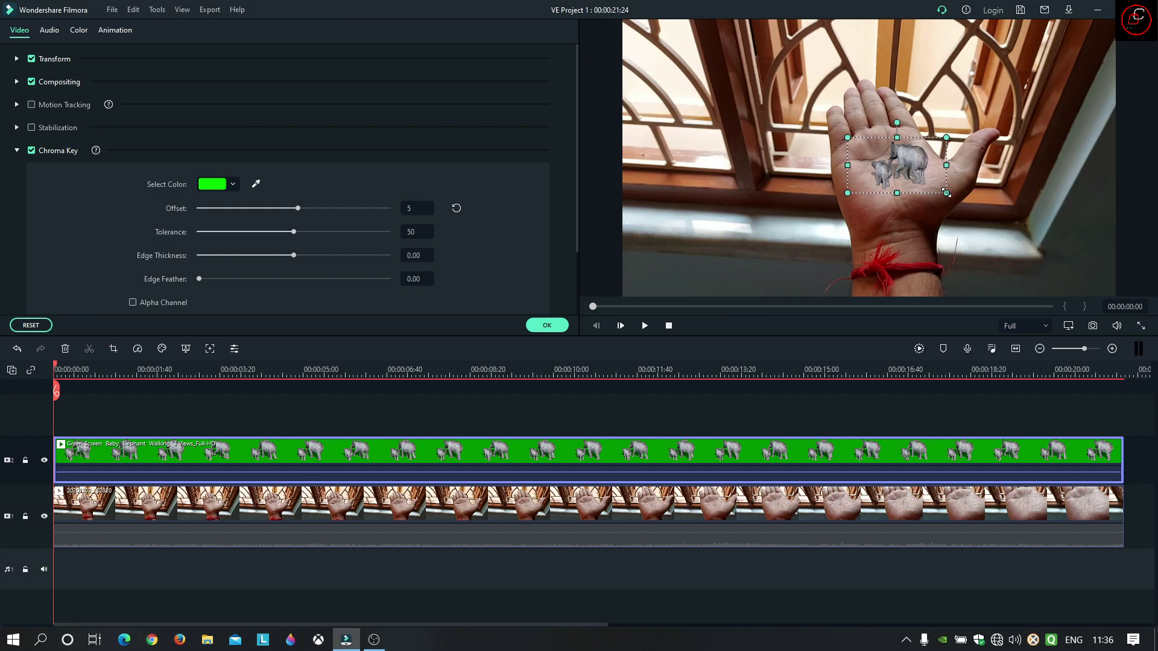
left_click_drag(946, 192, 924, 166)
left_click(920, 171)
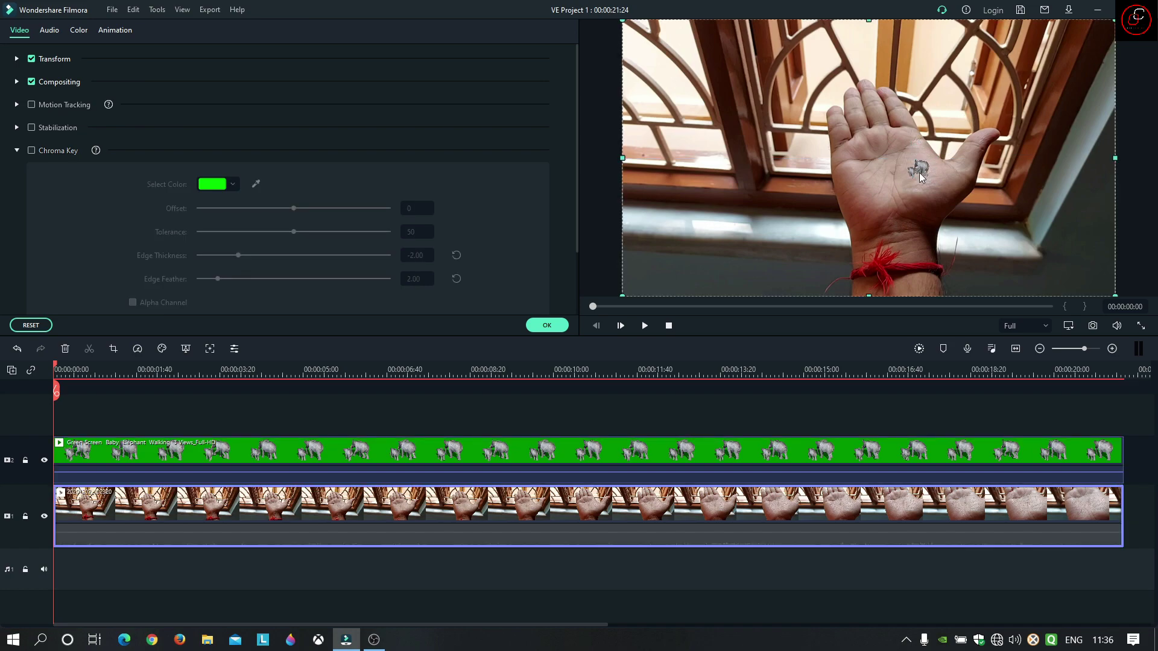
left_click(920, 171)
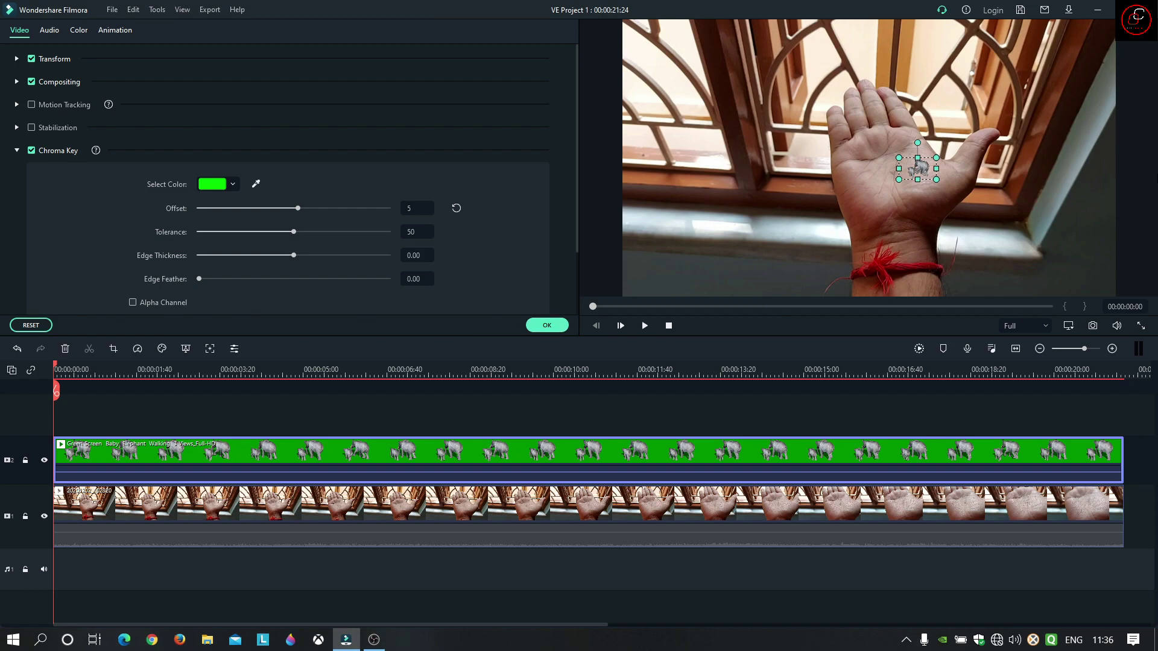
left_click(946, 189)
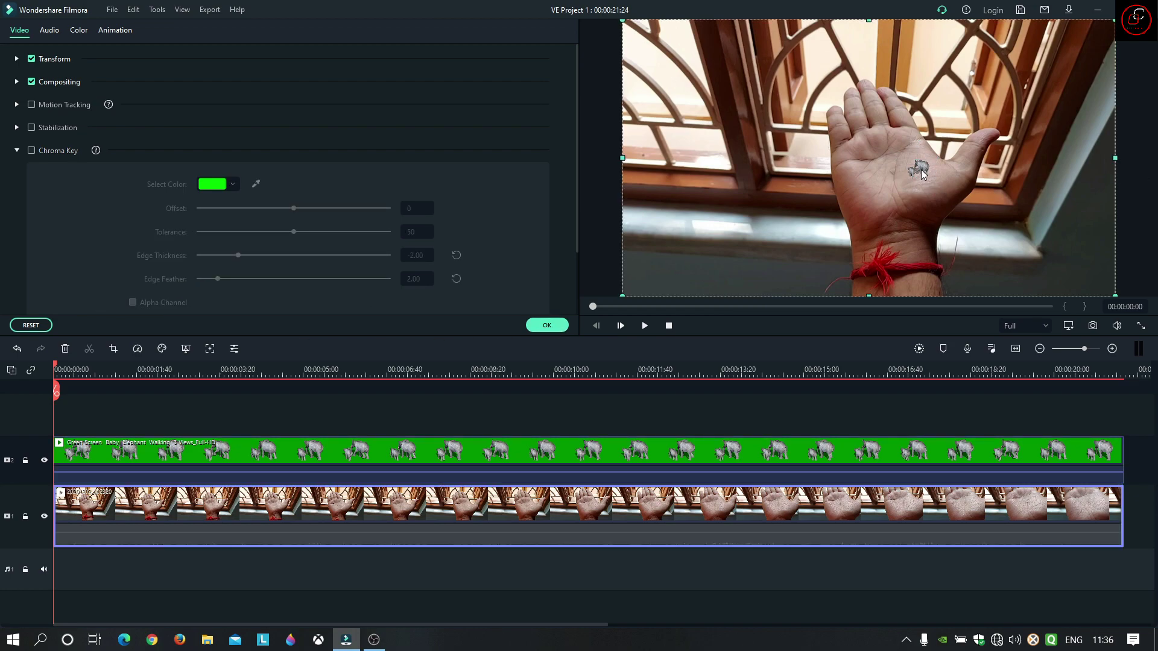
Add a custom animation keyframe at the start of the elephant clip
left_click(118, 31)
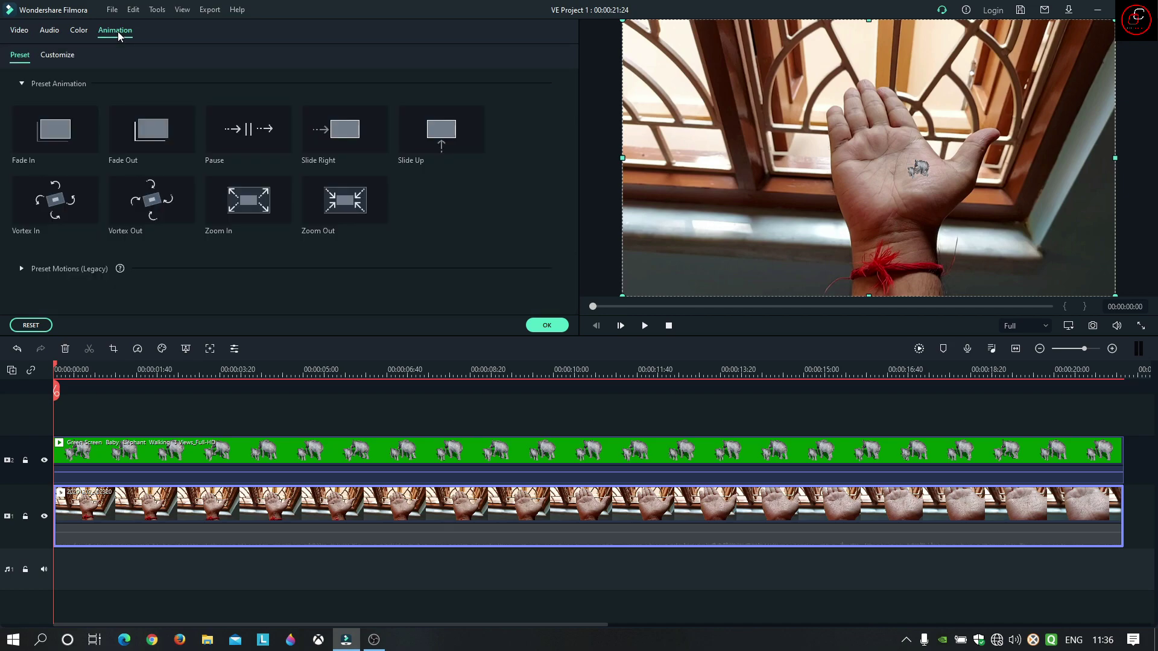
left_click(58, 55)
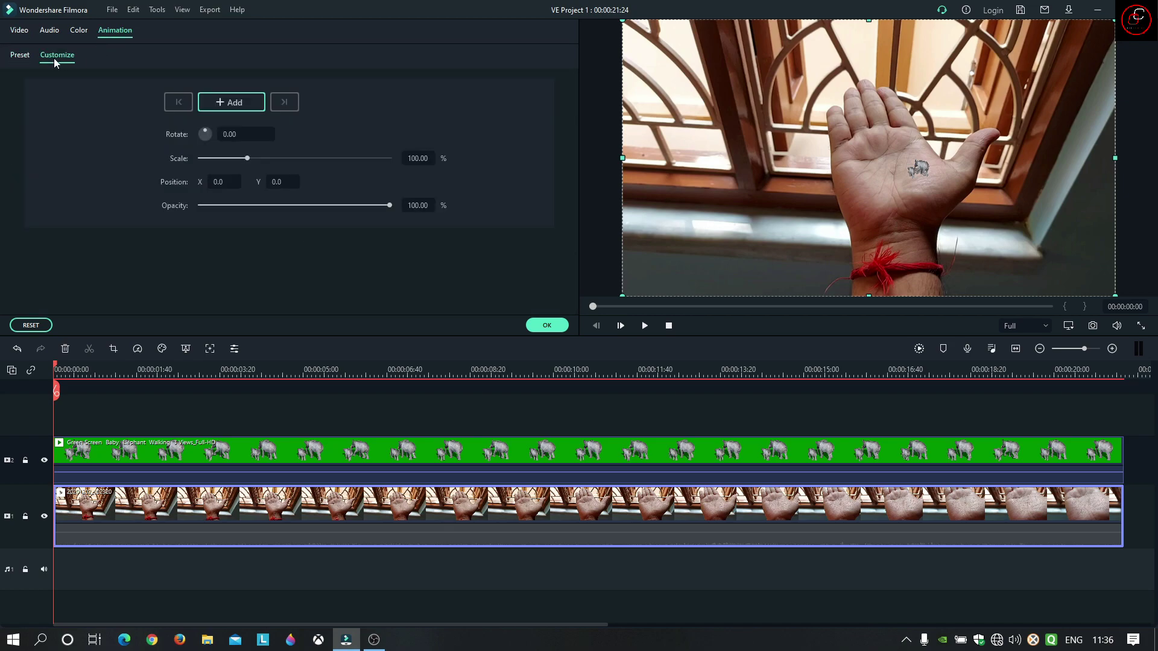
left_click(238, 102)
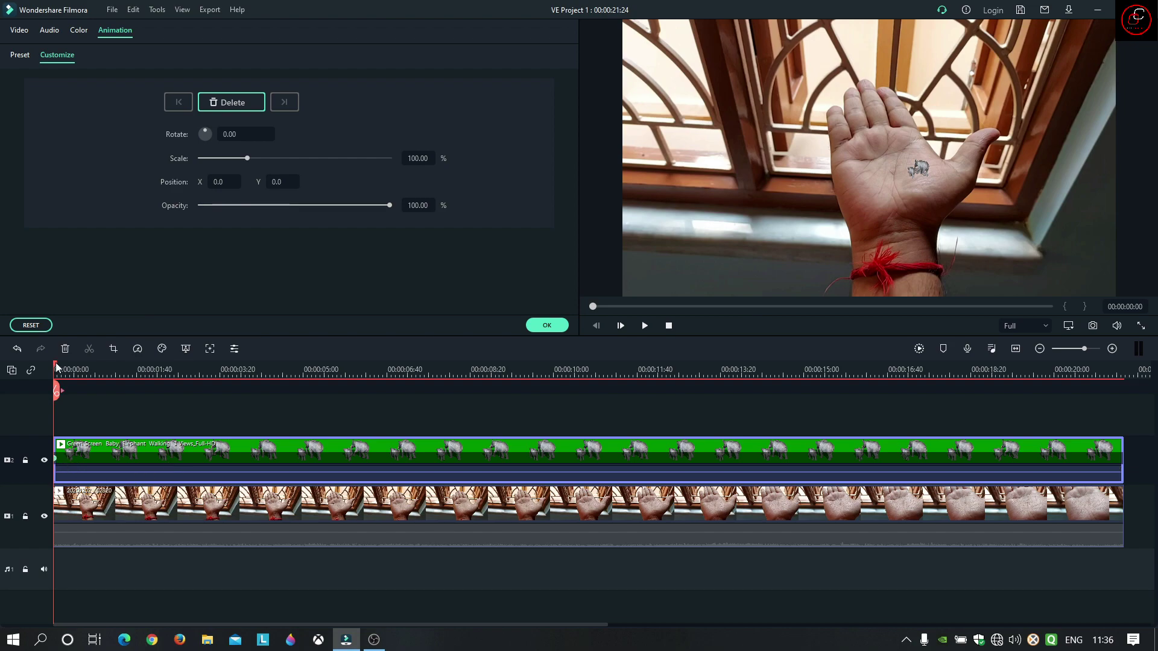
Add a keyframe at the end of the elephant clip with its scale at 321.02% and confirm the settings
left_click_drag(58, 368, 1125, 376)
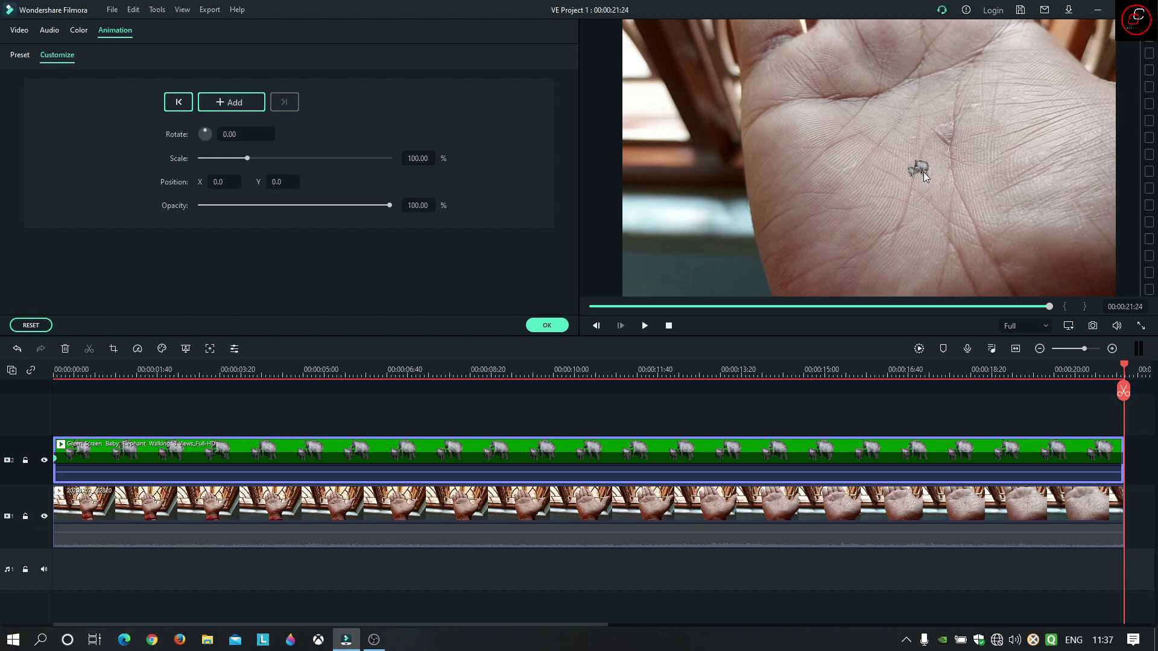
left_click(228, 103)
left_click_drag(248, 157, 352, 162)
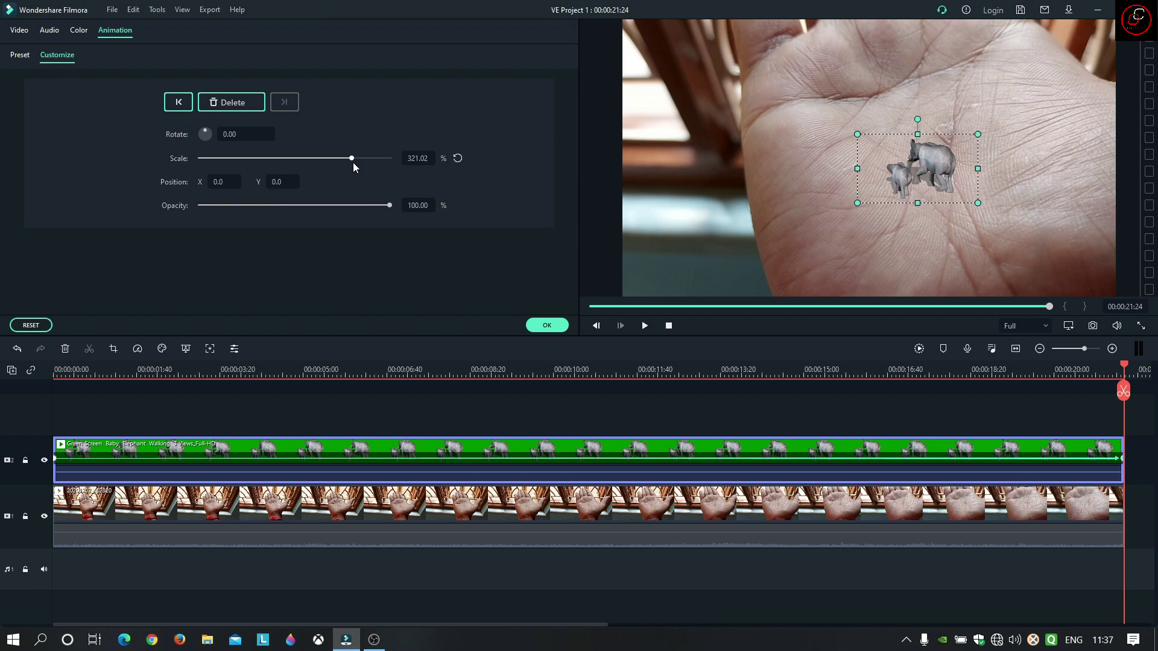
left_click(550, 325)
Play back the composite from the start to check how the elephants grow on the moving palm
left_click(668, 327)
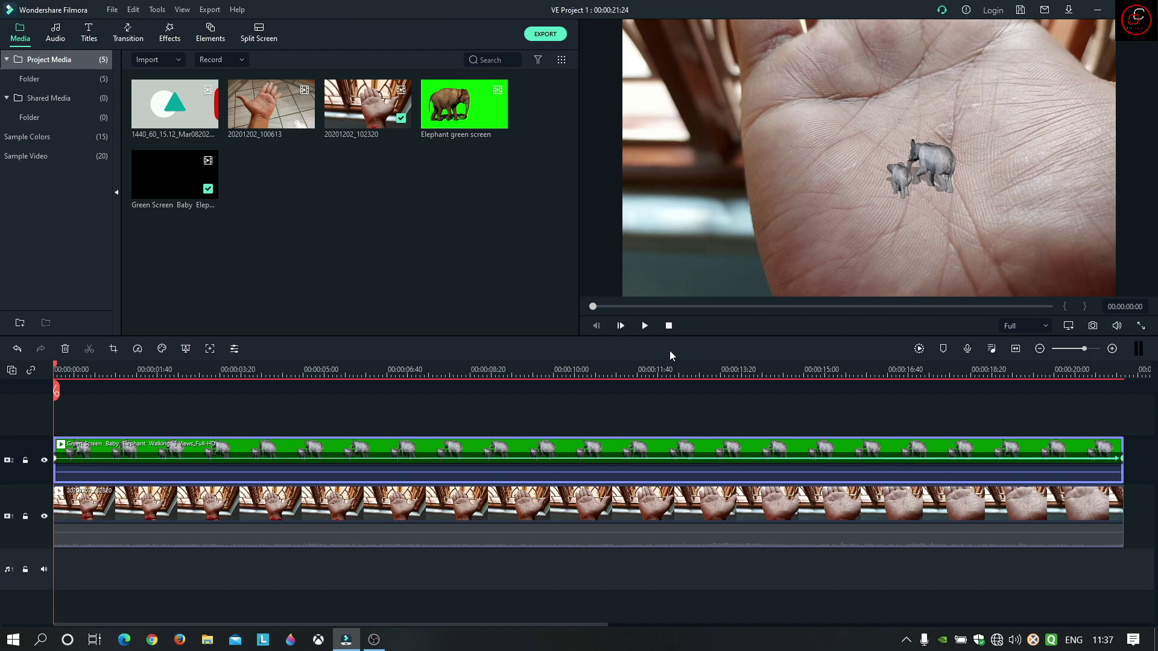
left_click(644, 326)
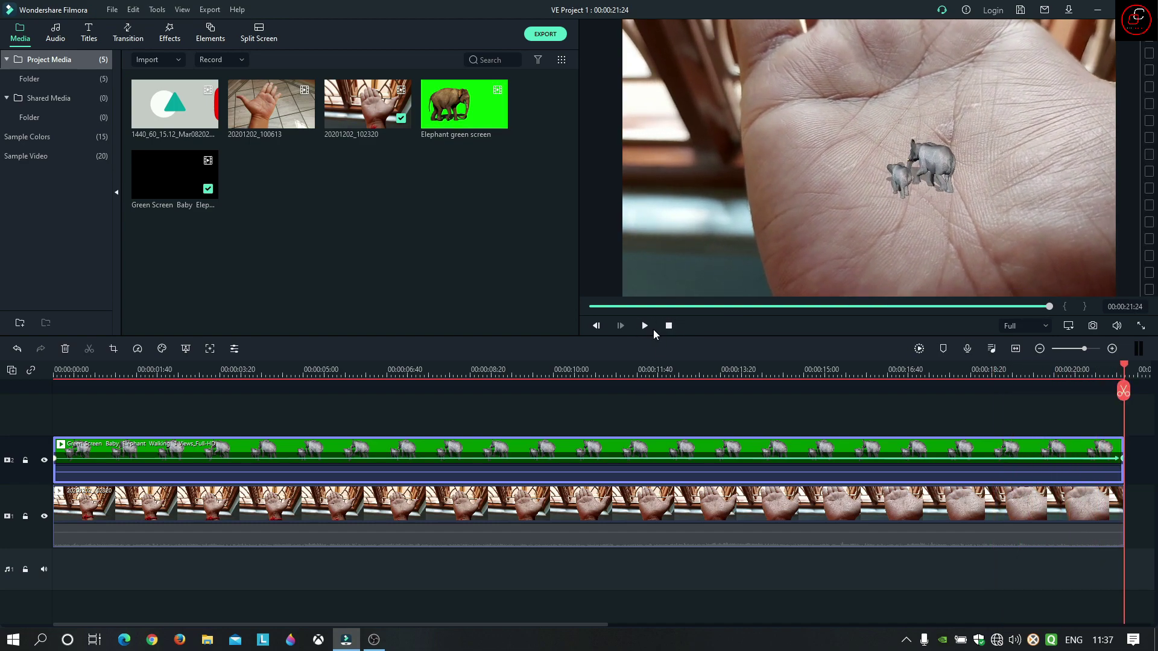
left_click(645, 328)
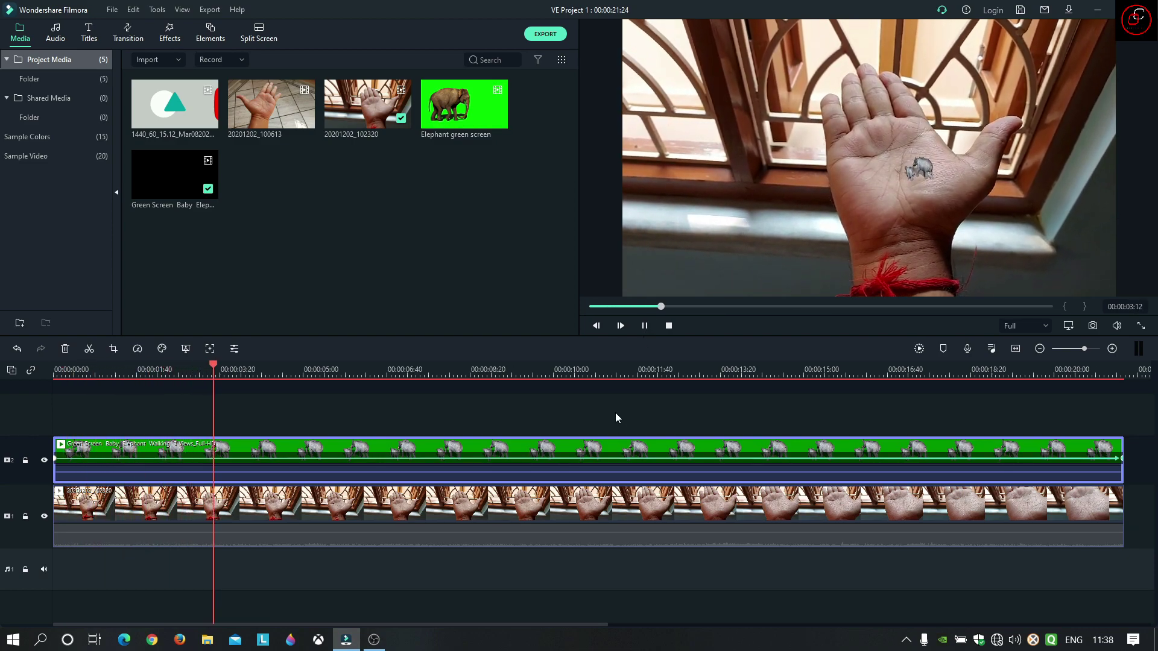
left_click(644, 327)
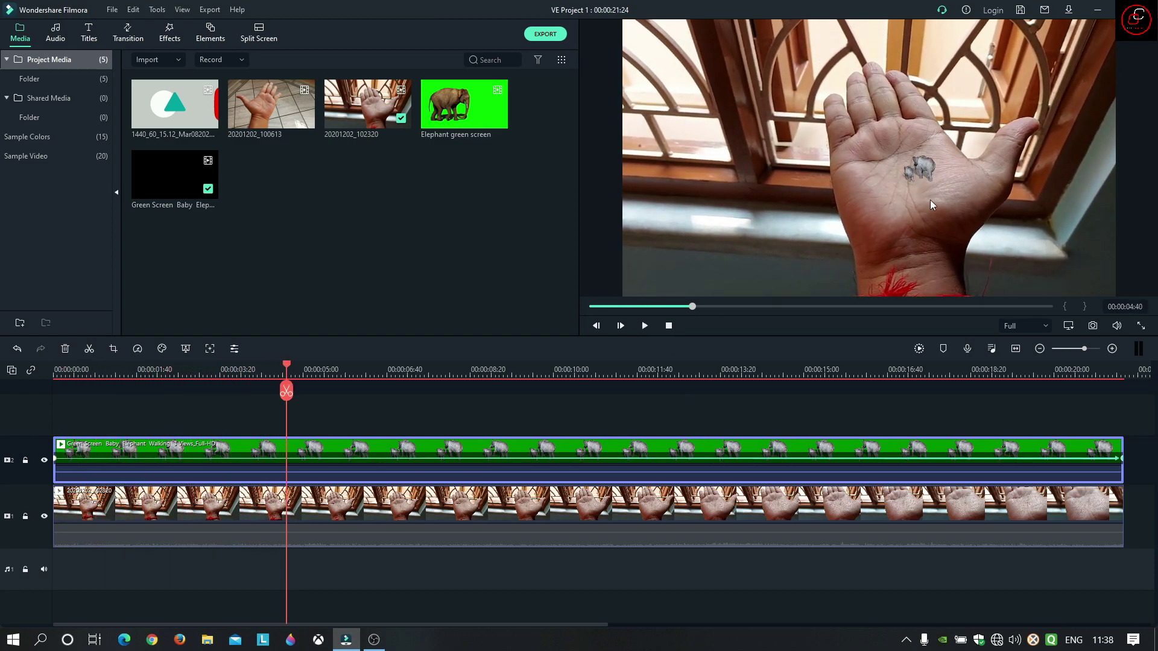
Enable Motion Tracking on the hand video clip at 00:00:04:40
left_click(683, 505)
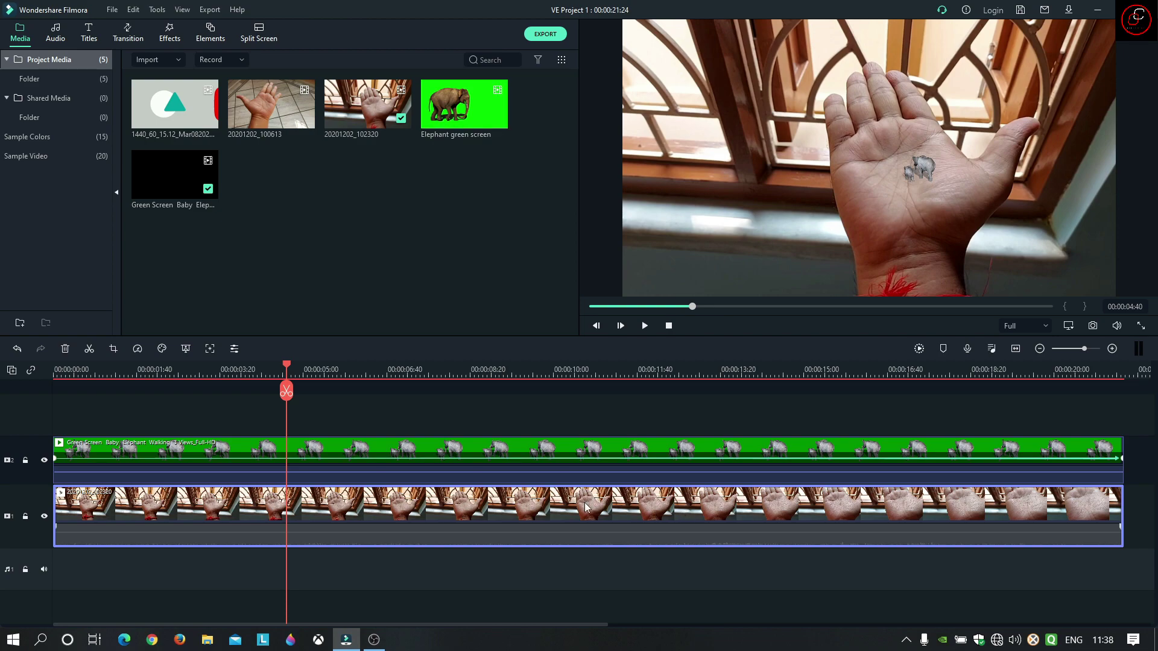
double_click(488, 510)
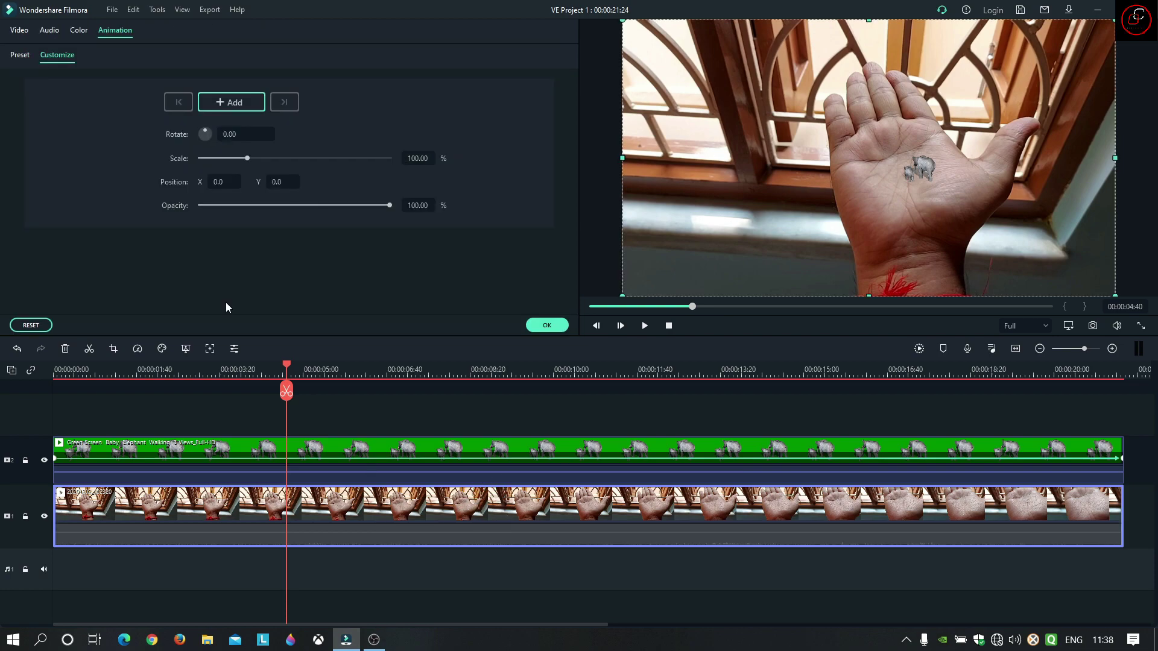
left_click(19, 32)
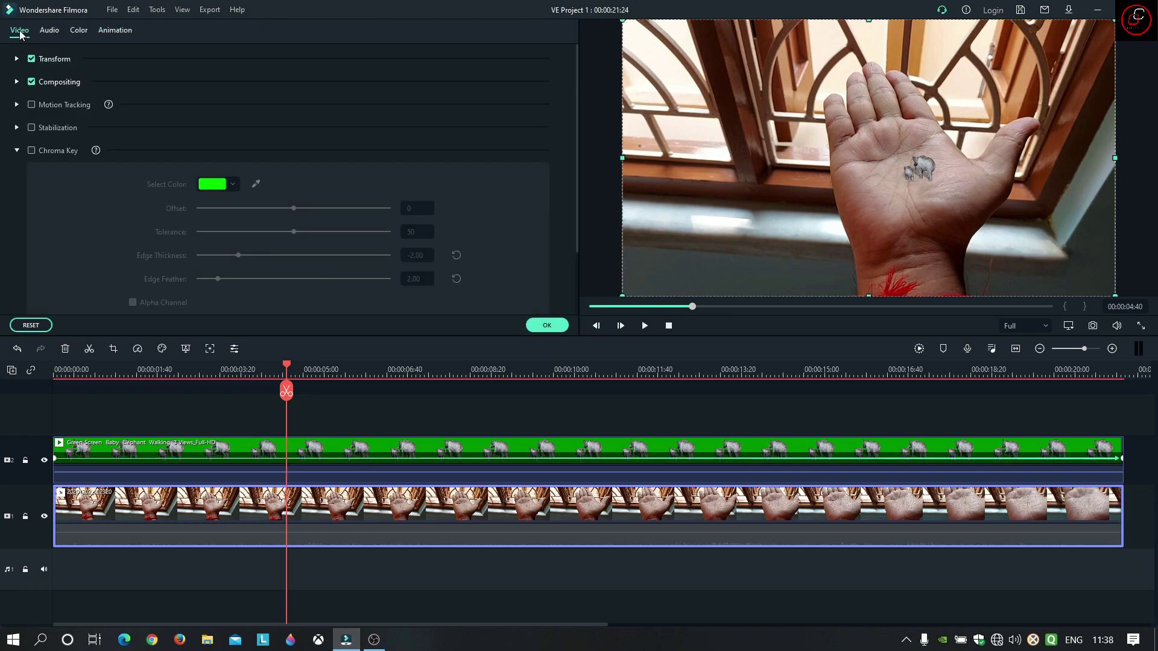
left_click(31, 105)
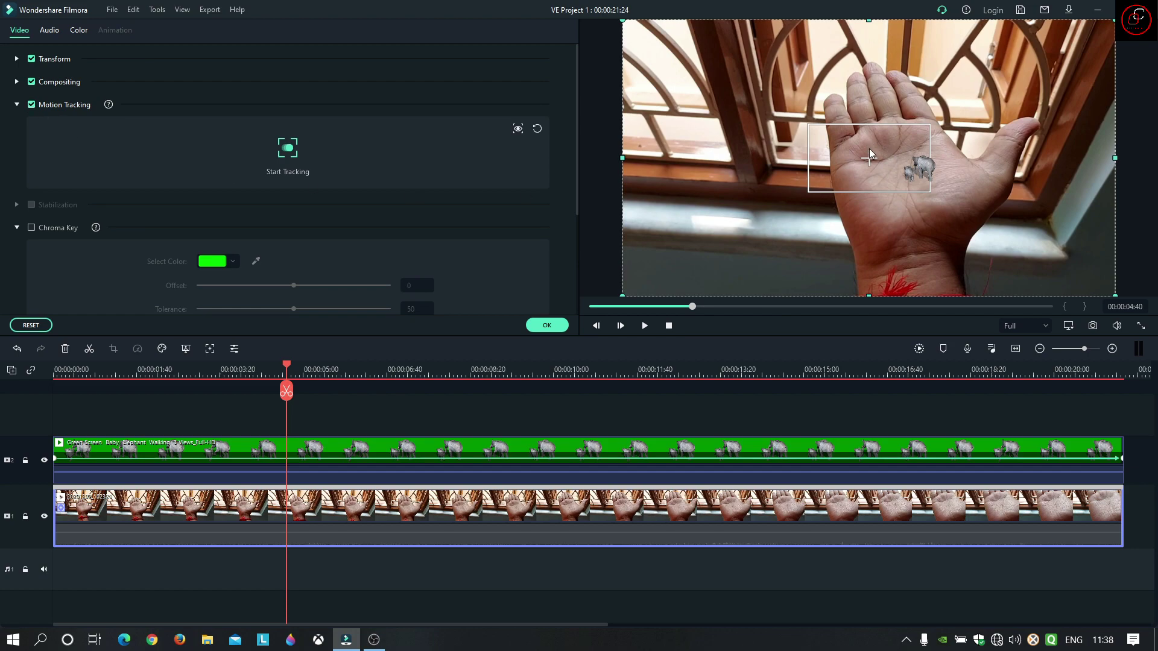
Enlarge the tracking box to frame the palm and move the elephant overlay toward the thumb side within it
left_click_drag(891, 136, 903, 136)
left_click_drag(943, 194, 964, 203)
left_click(944, 172)
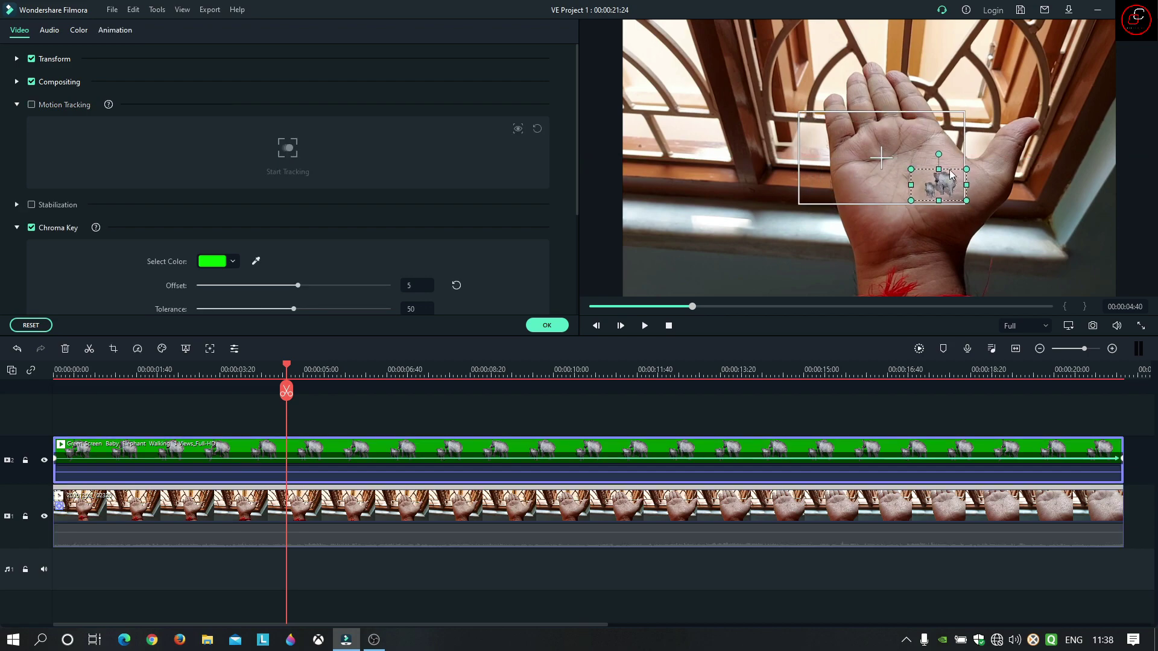
left_click_drag(911, 132, 931, 143)
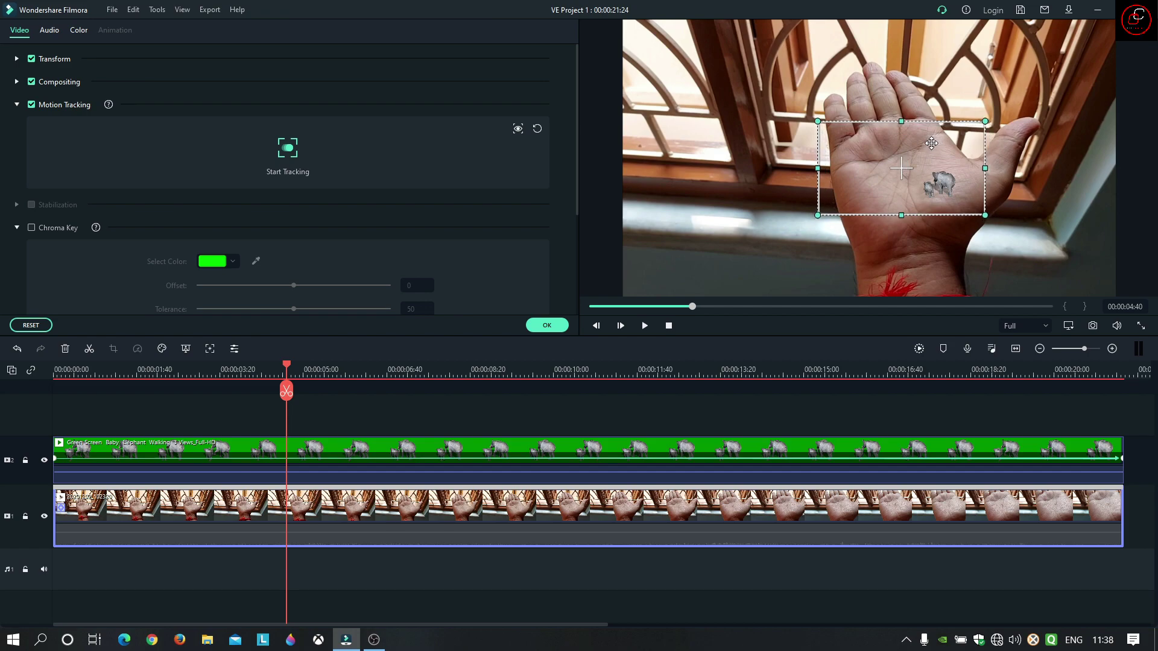
left_click(940, 187)
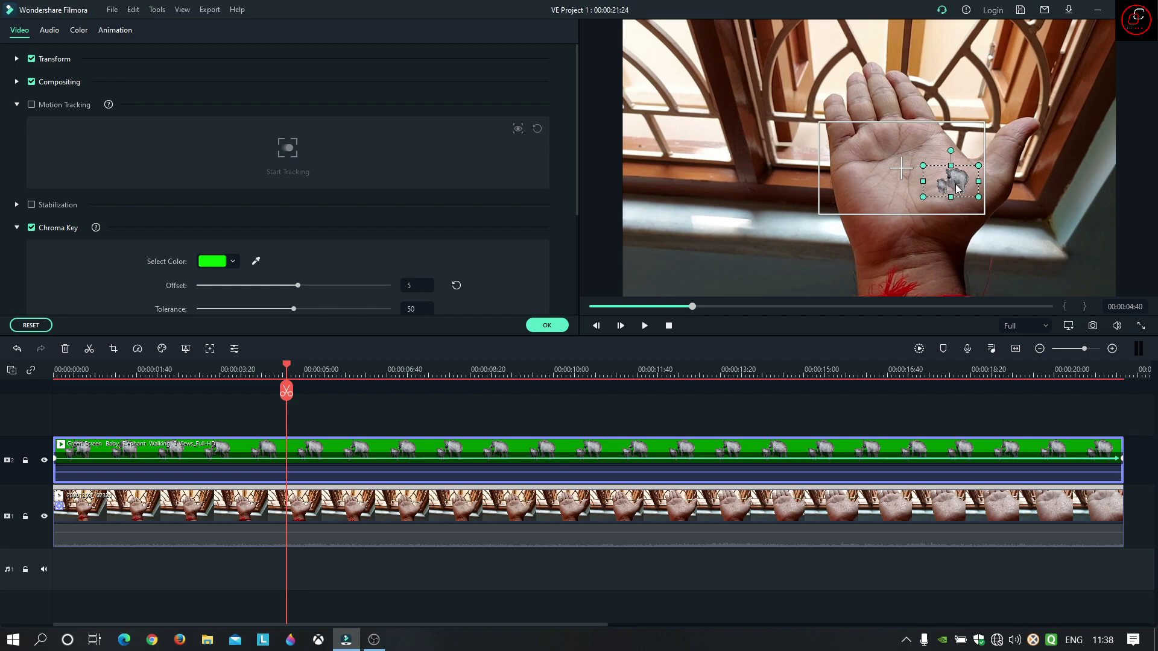
left_click(525, 509)
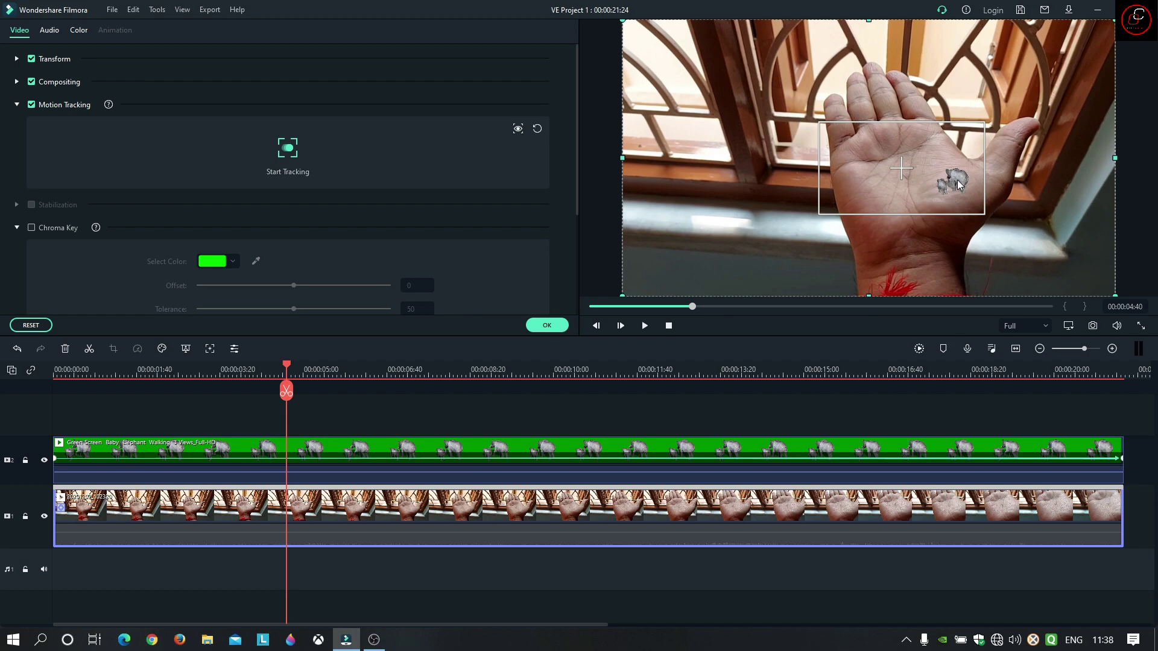
Run the motion tracking on the hand clip and link the Green Screen Baby Elephant clip to it
left_click(288, 153)
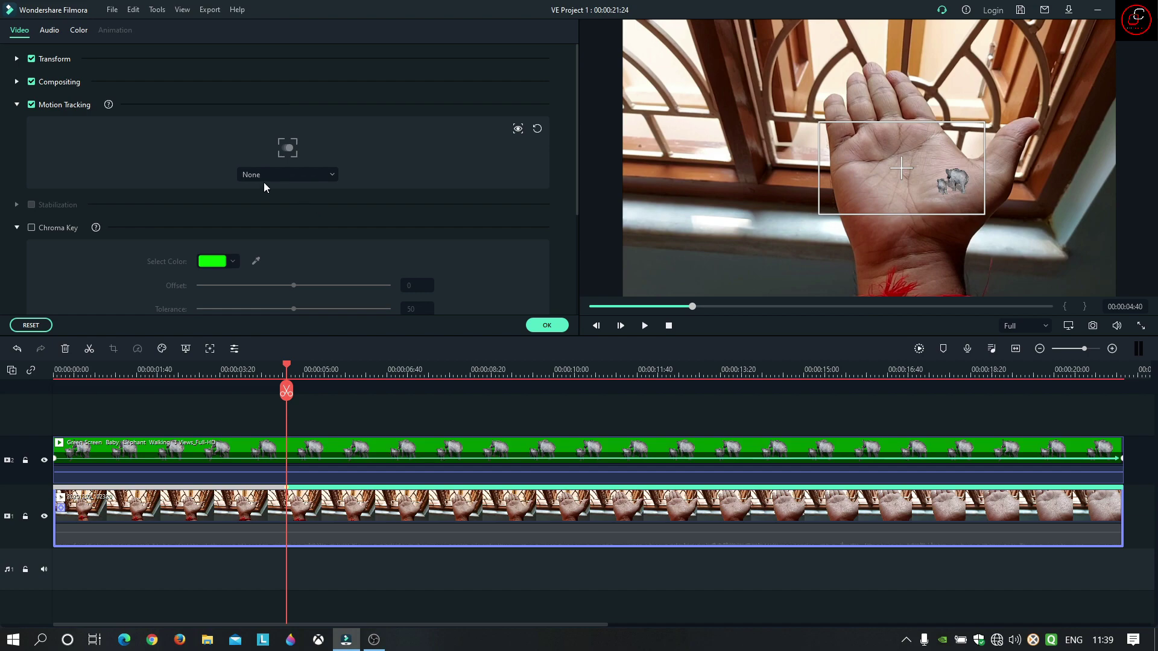
left_click(302, 175)
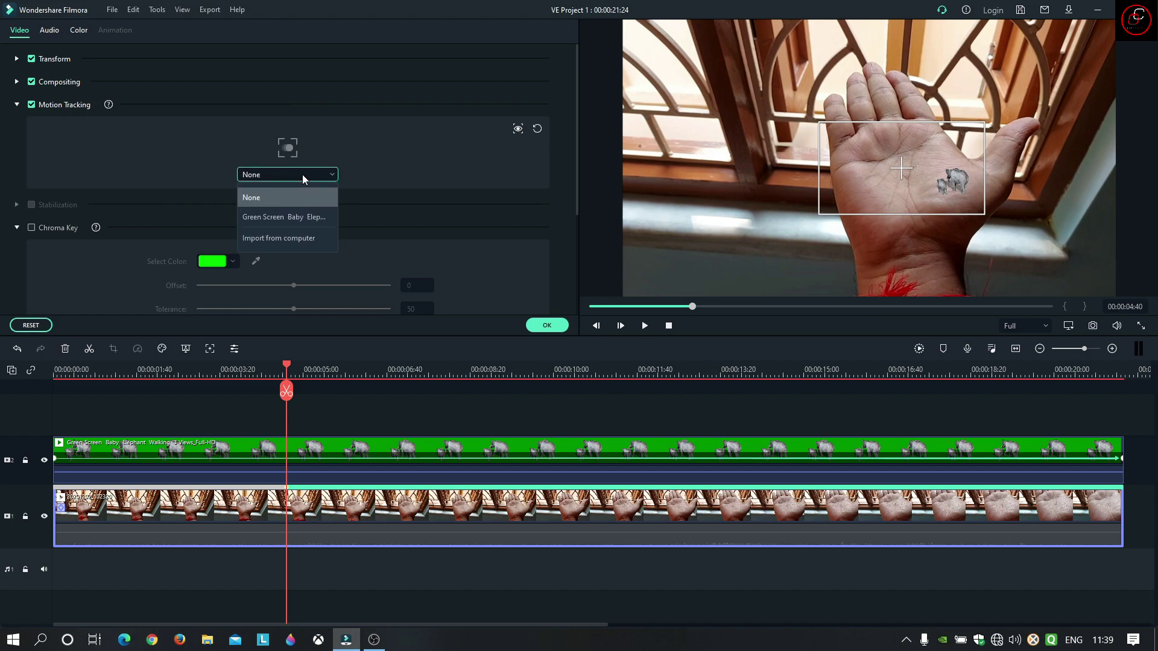
left_click(313, 219)
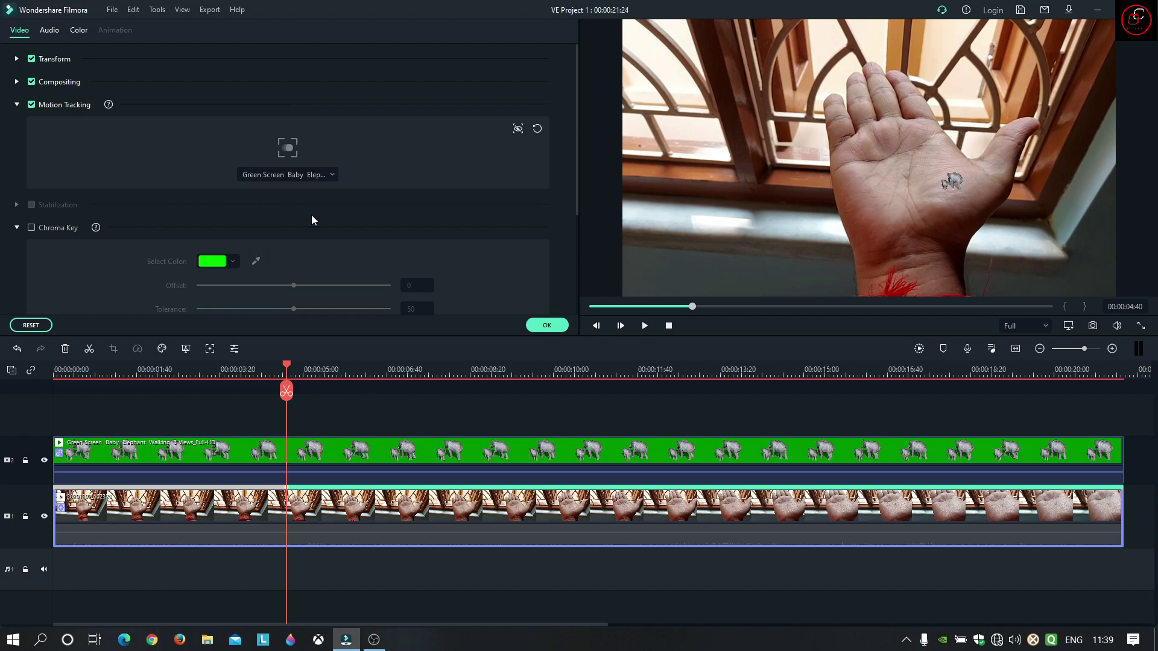
Preview the tracked composite from the beginning and confirm the hand clip's settings
left_click(669, 326)
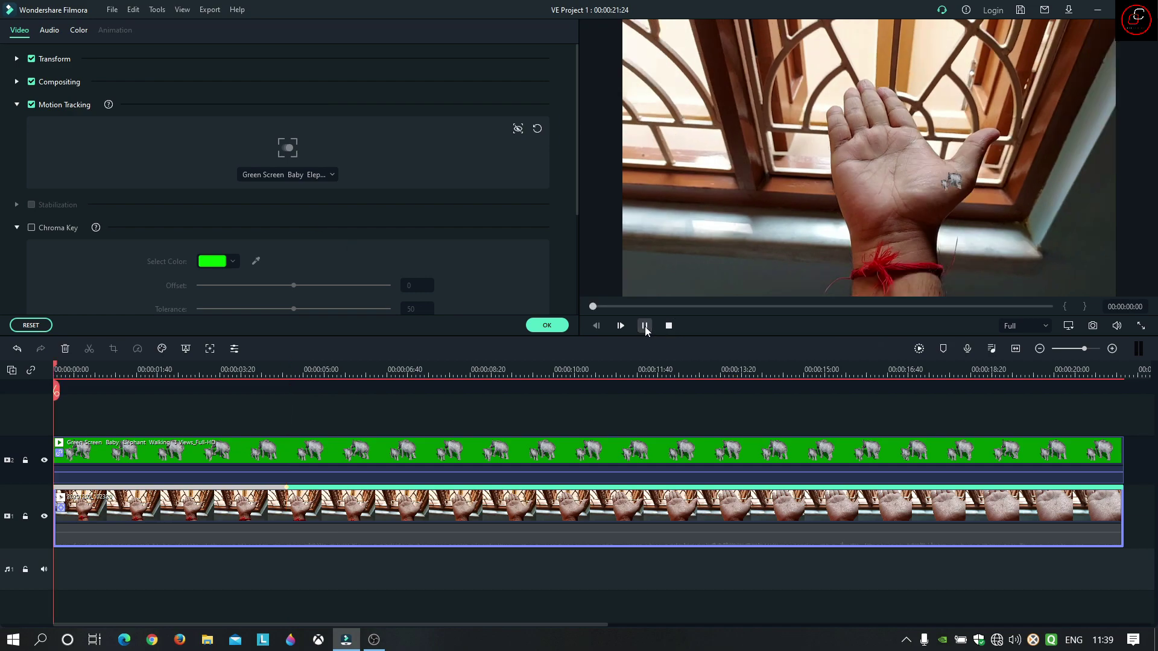
left_click(645, 326)
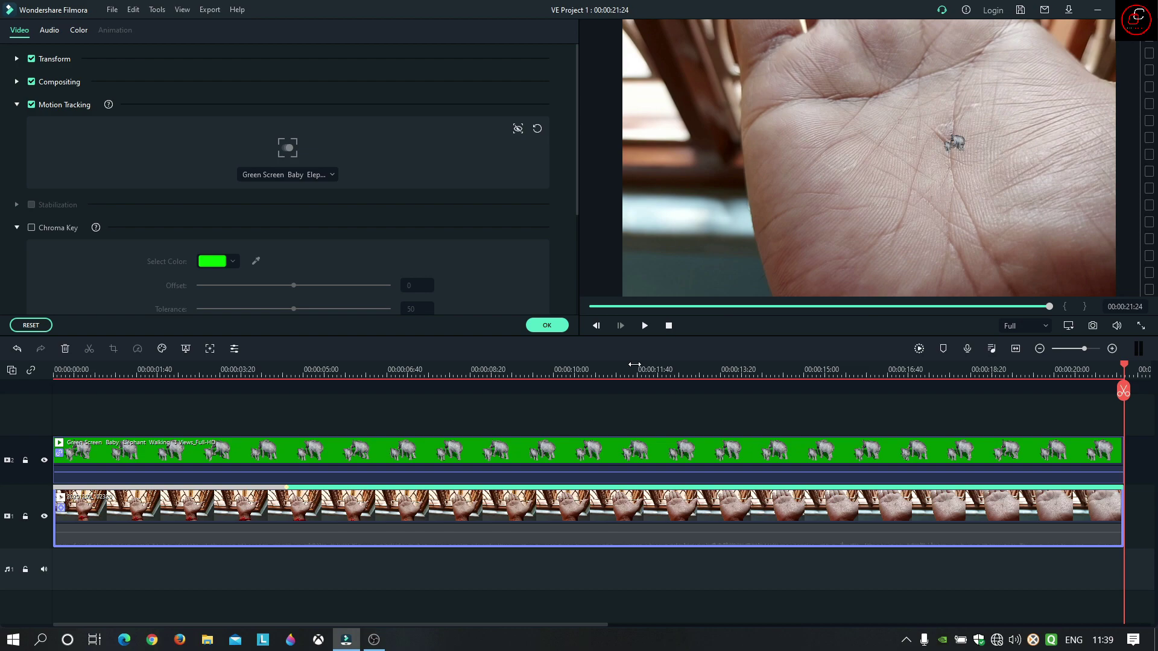
left_click(547, 325)
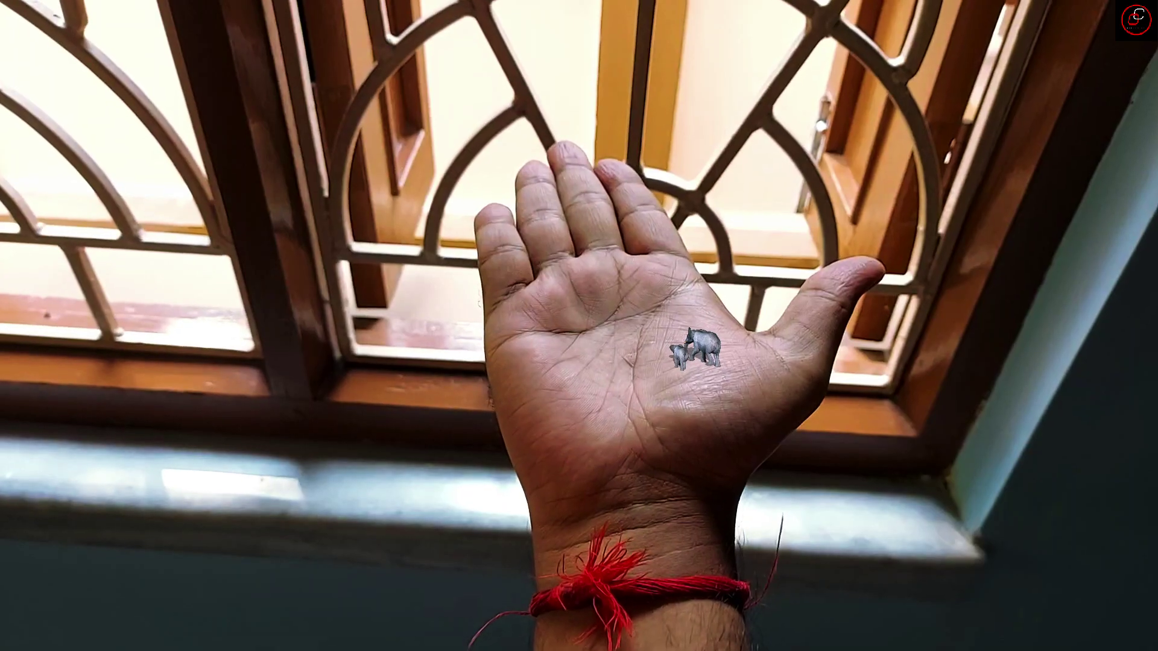